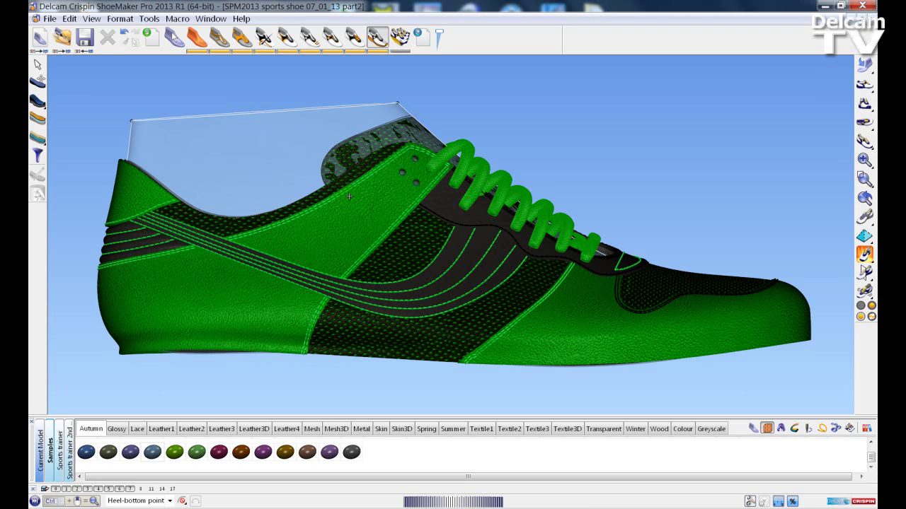
Step: Start creating a sport shoe sole, hiding the upper pieces and displaying layer 8 to expose the lines on the last
left_click(39, 101)
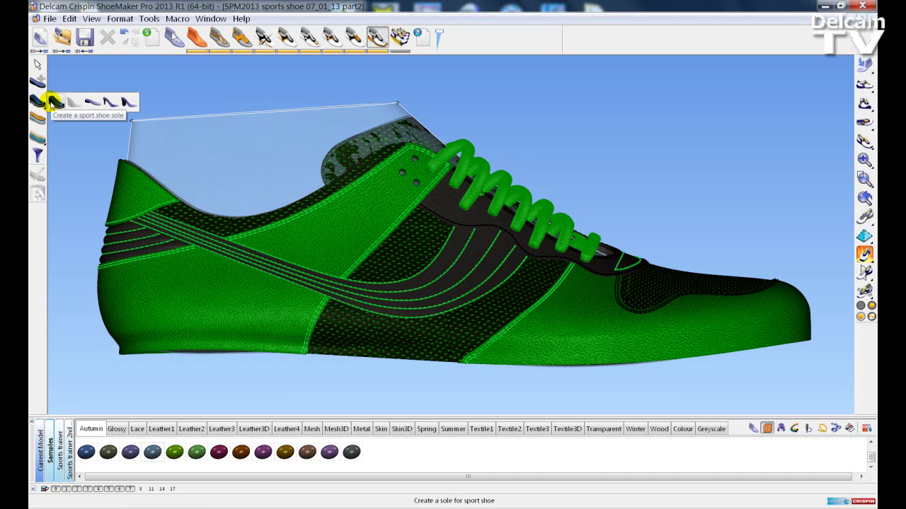
left_click(54, 101)
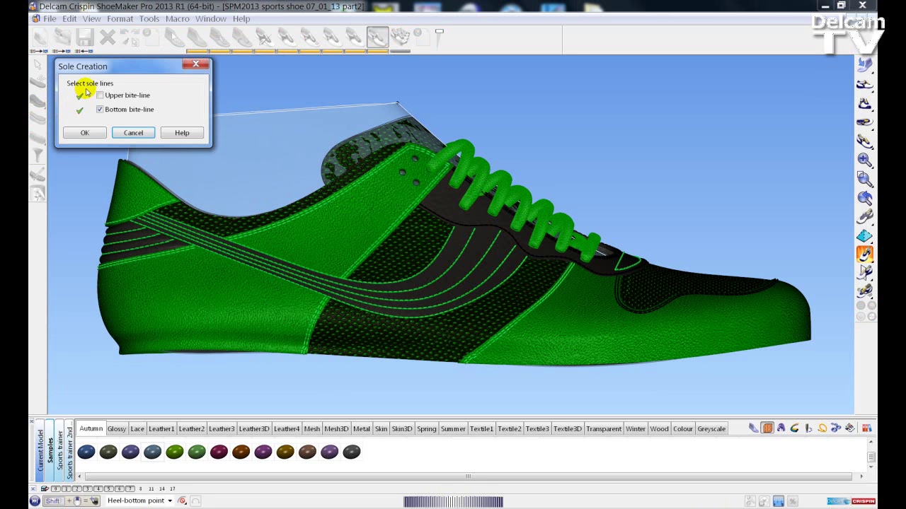
left_click(238, 51)
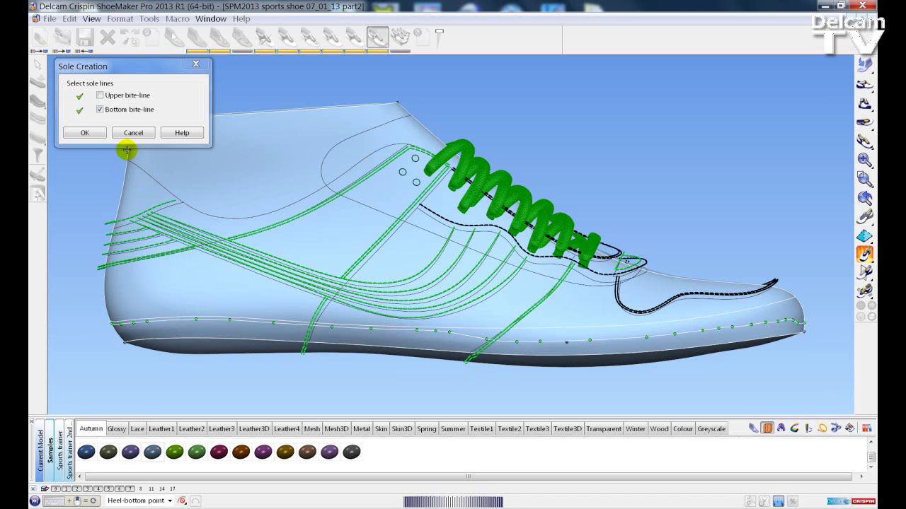
left_click(140, 490)
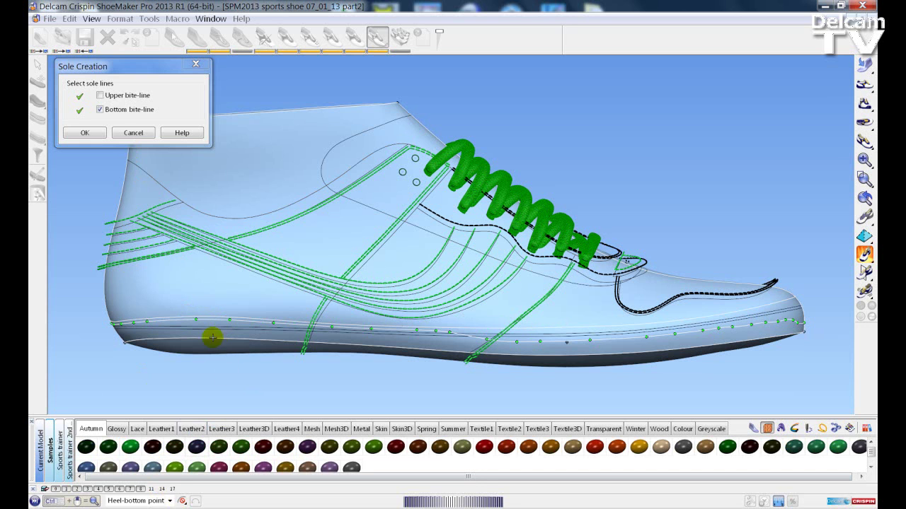
Step: Assign the upper and bottom bite-lines around the lower edge of the last and generate the sole
left_click(110, 95)
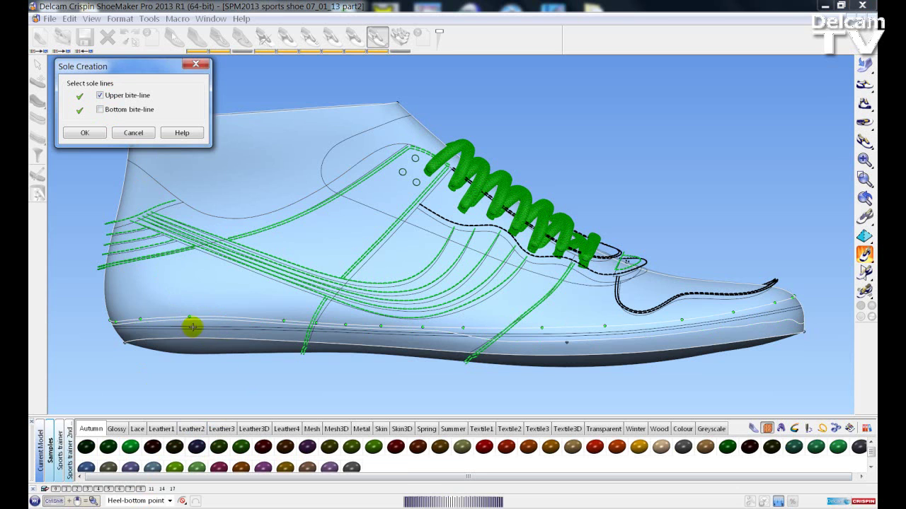
middle_click_drag(328, 335, 294, 307)
left_click(225, 293)
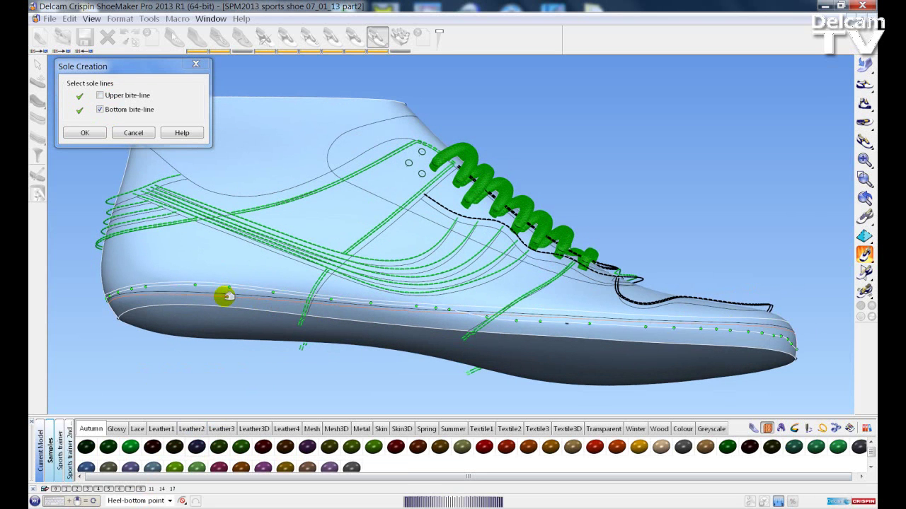
left_click(85, 133)
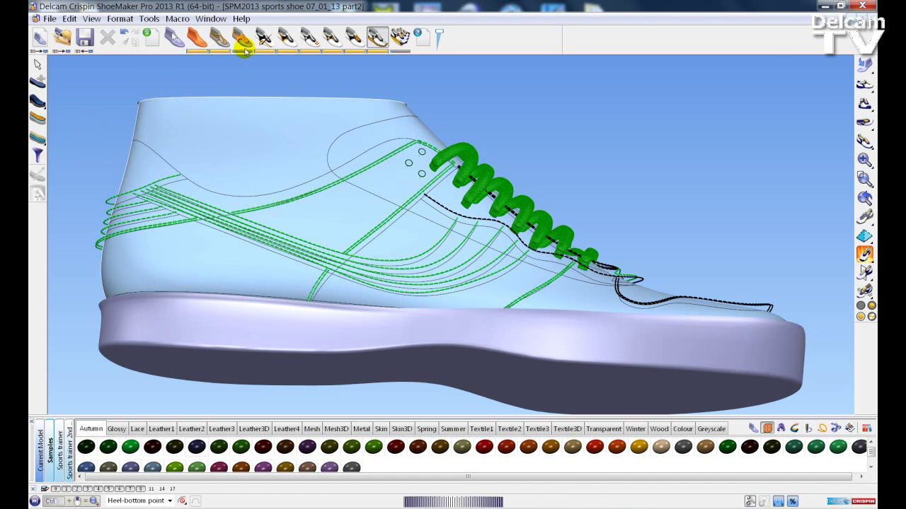
Step: Redisplay the upper pieces and view the shoe with its sole from the side
left_click(242, 40)
middle_click_drag(484, 232, 327, 270)
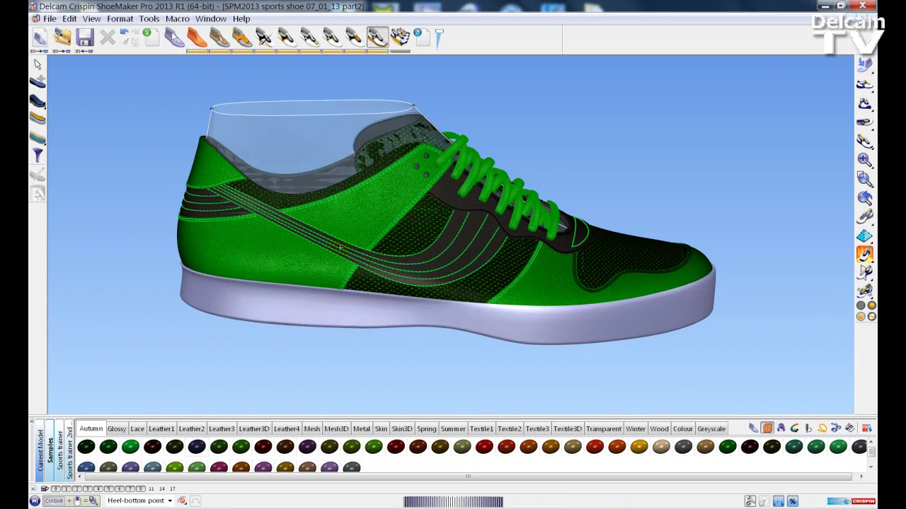
middle_click_drag(210, 280, 213, 291)
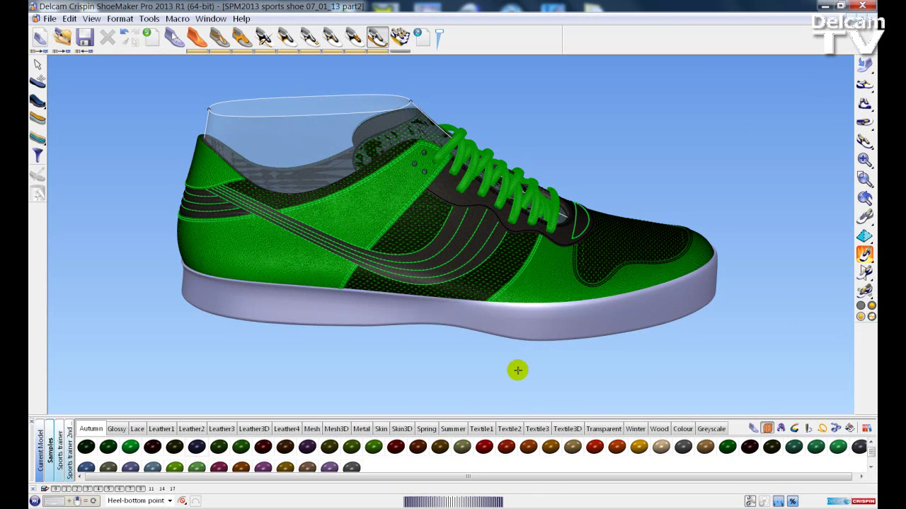
middle_click_drag(517, 370, 517, 362)
Step: Select the sole and open its bottom profile for editing
left_click(296, 308)
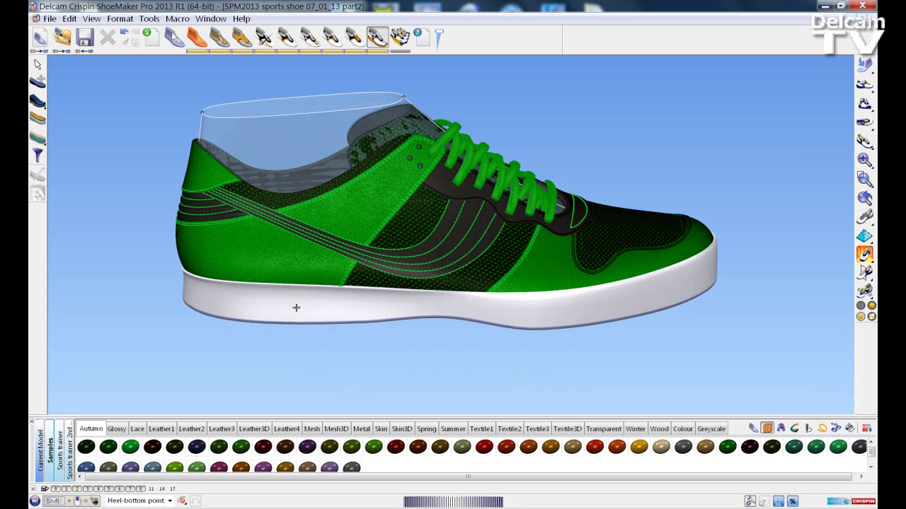
left_click(319, 319)
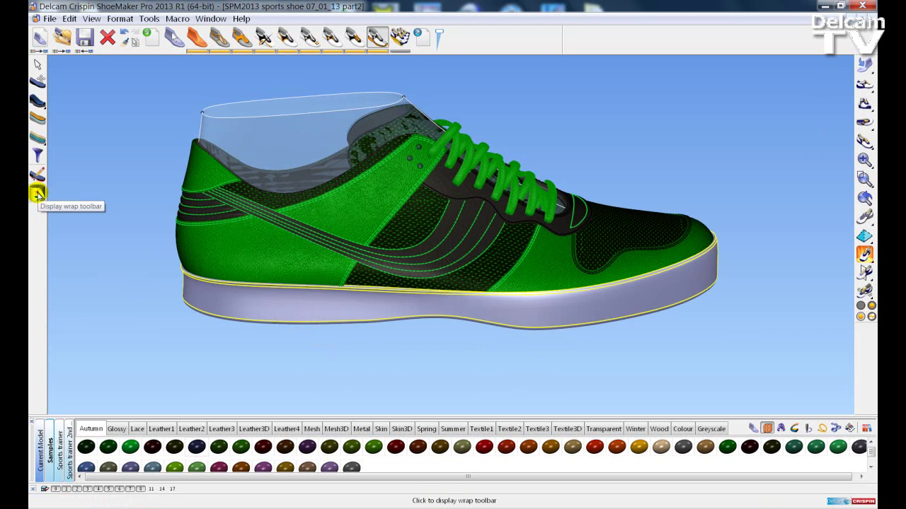
left_click(37, 196)
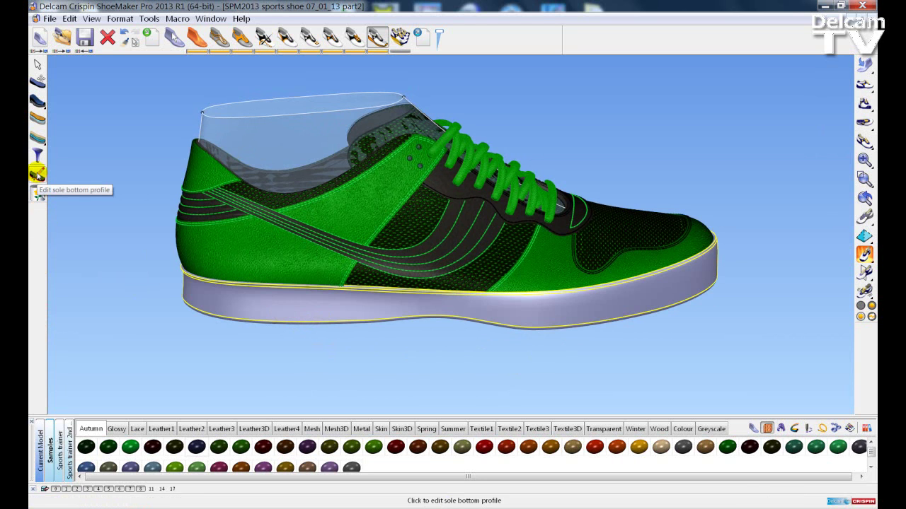
left_click(37, 174)
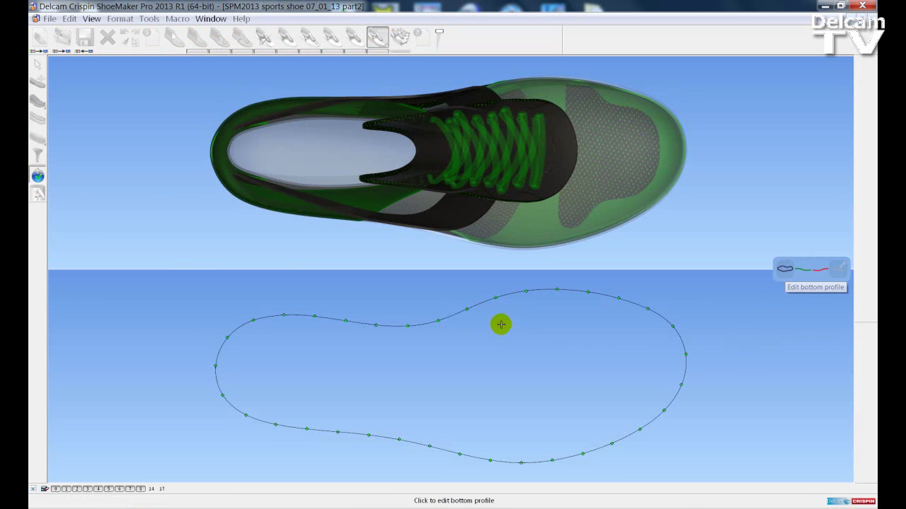
Step: Try pulling a point at the waist of the sole's bottom outline inward, and return it to the original curve
left_click_drag(467, 310, 470, 324)
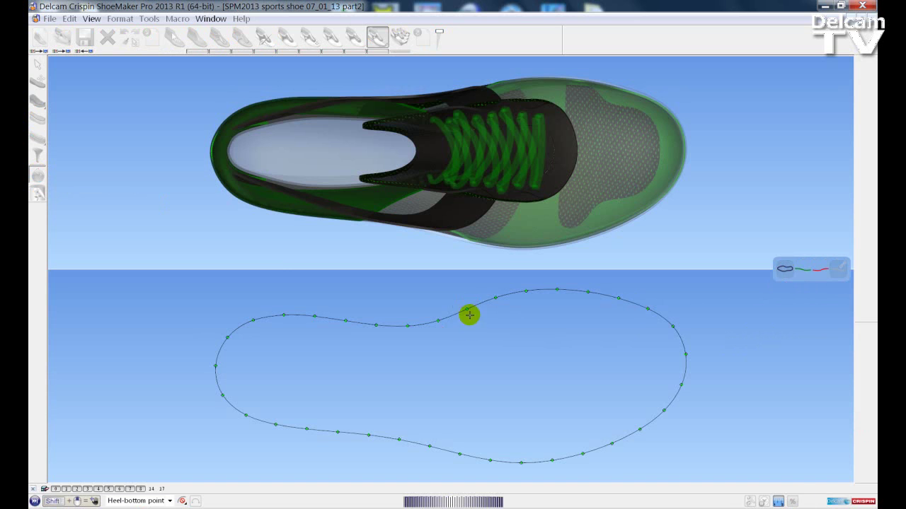
left_click(467, 309)
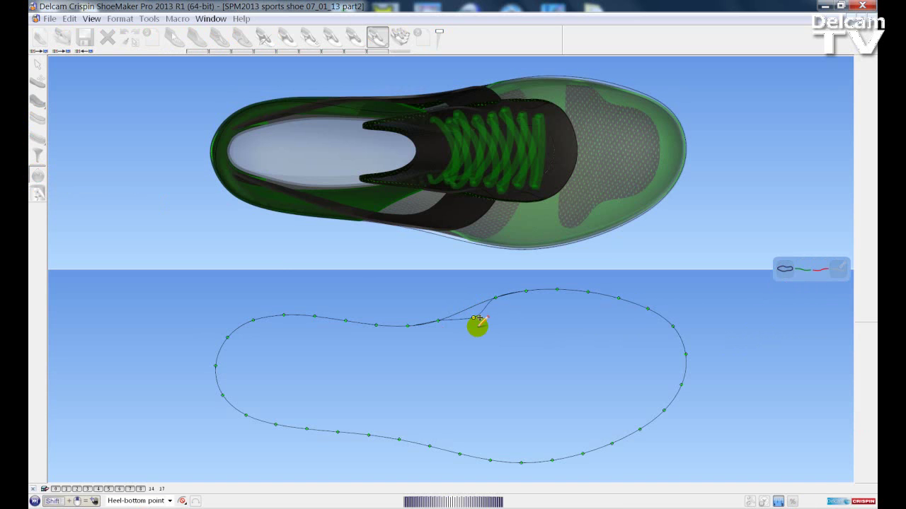
left_click(479, 327)
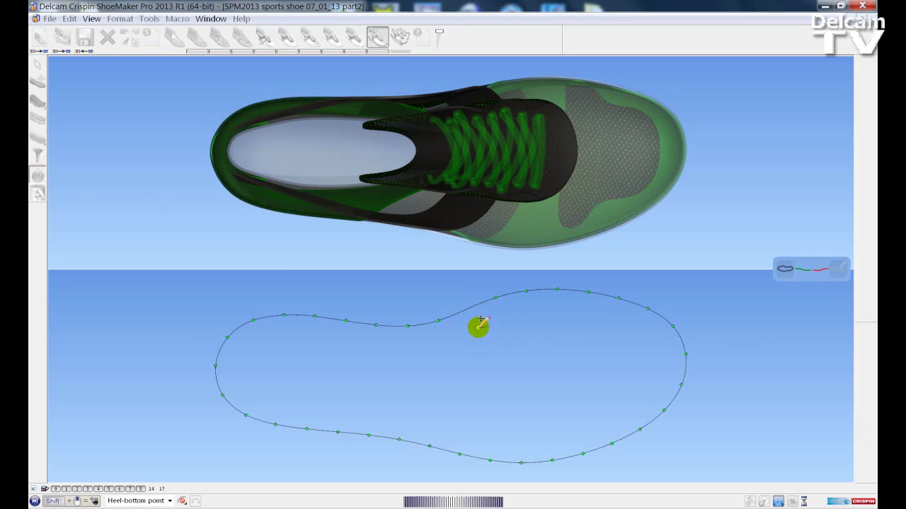
left_click(472, 307)
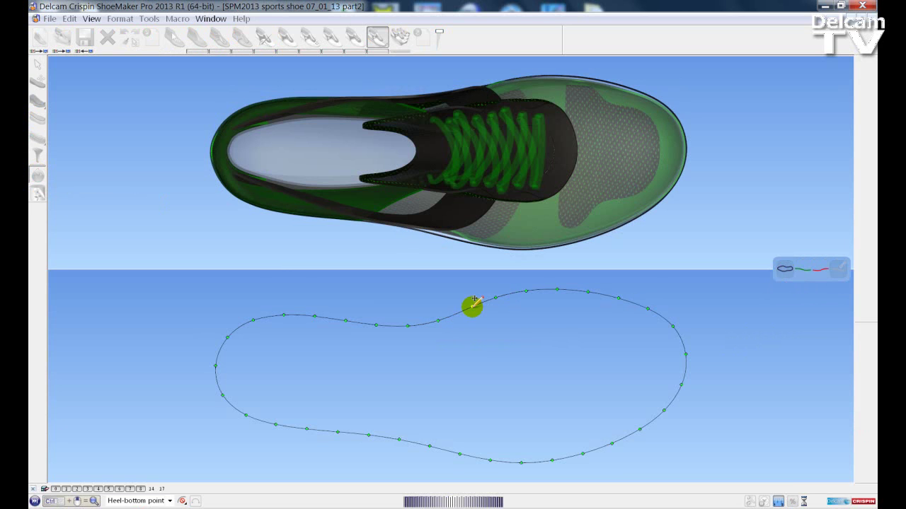
Step: Lower the middle point of the sole's outer side profile to flatten the arch, and finish the profile edit
left_click(802, 272)
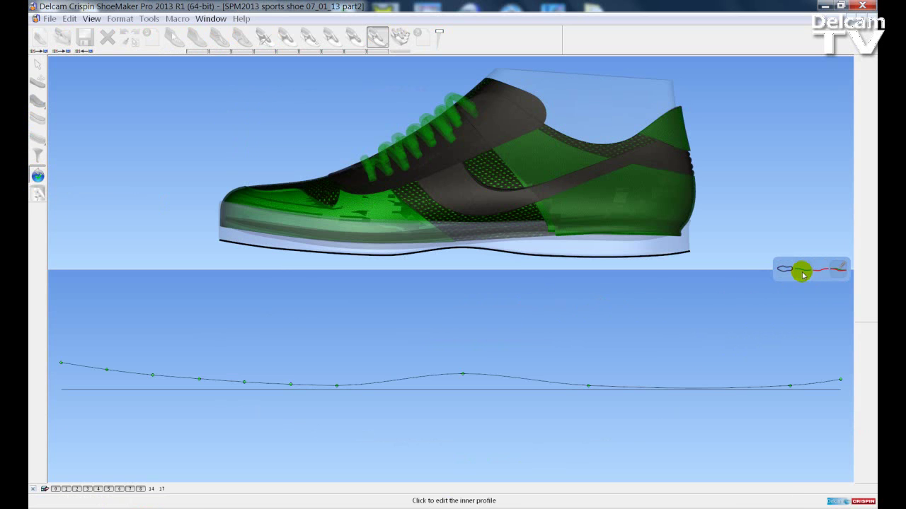
left_click(818, 271)
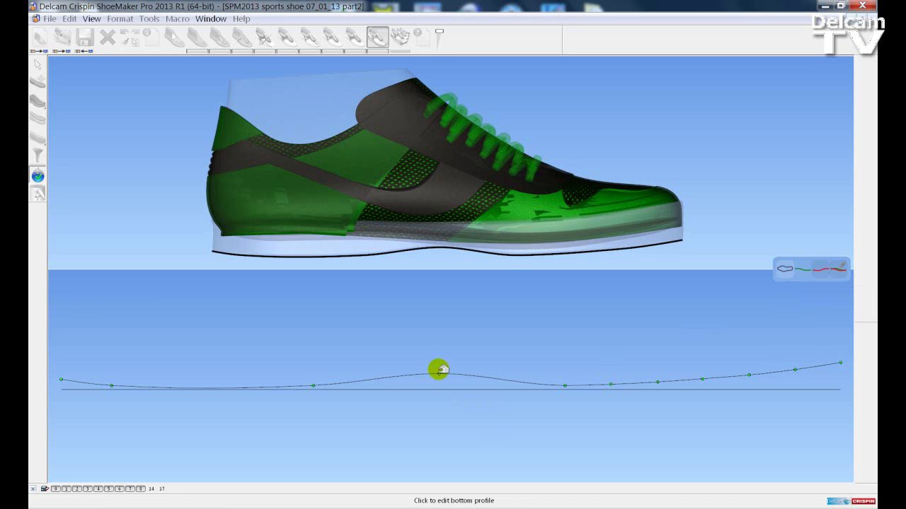
left_click(440, 369)
left_click_drag(440, 369, 437, 384)
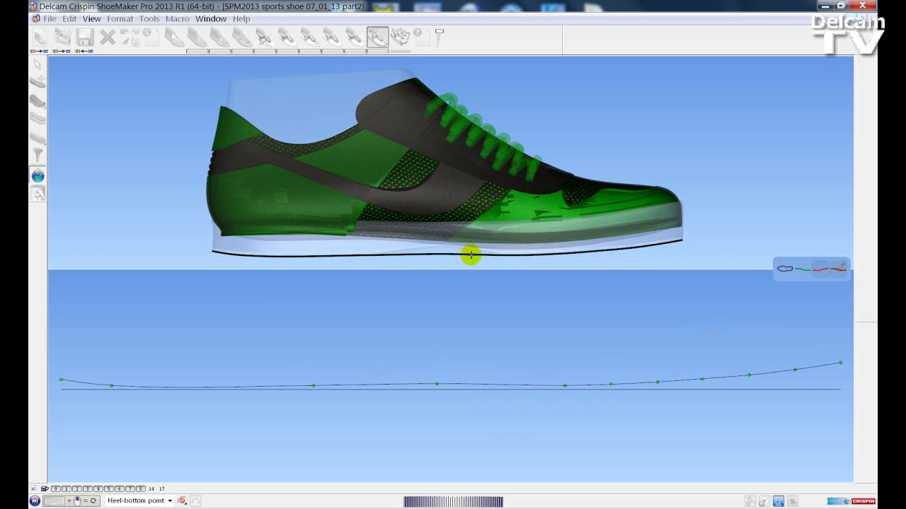
left_click(38, 176)
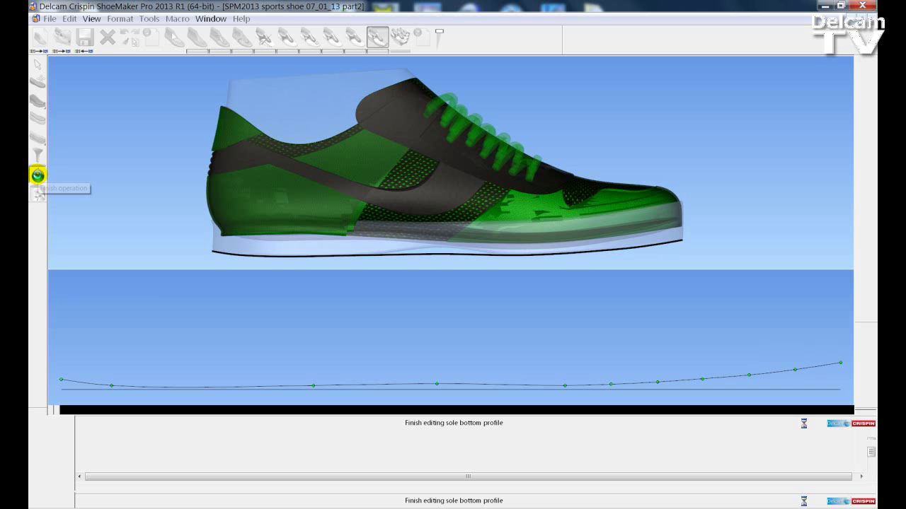
left_click(37, 176)
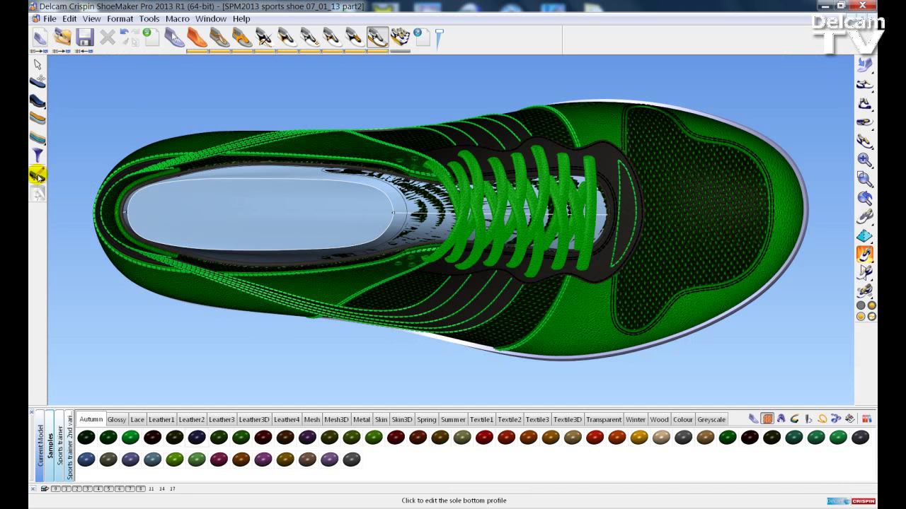
Step: Try a welt thickness of 4.0 and a bottom fillet radius of 3.0 on the sole
left_click(527, 321)
middle_click_drag(316, 249, 344, 262)
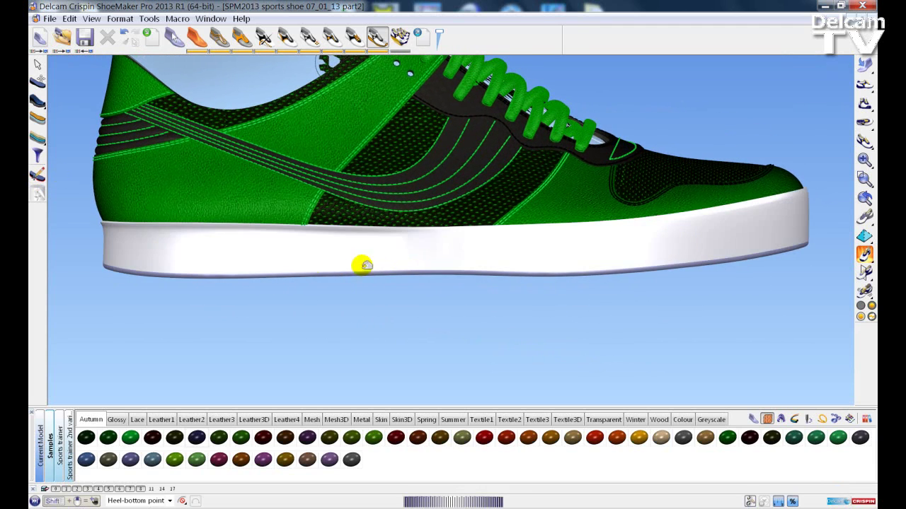
double_click(302, 261)
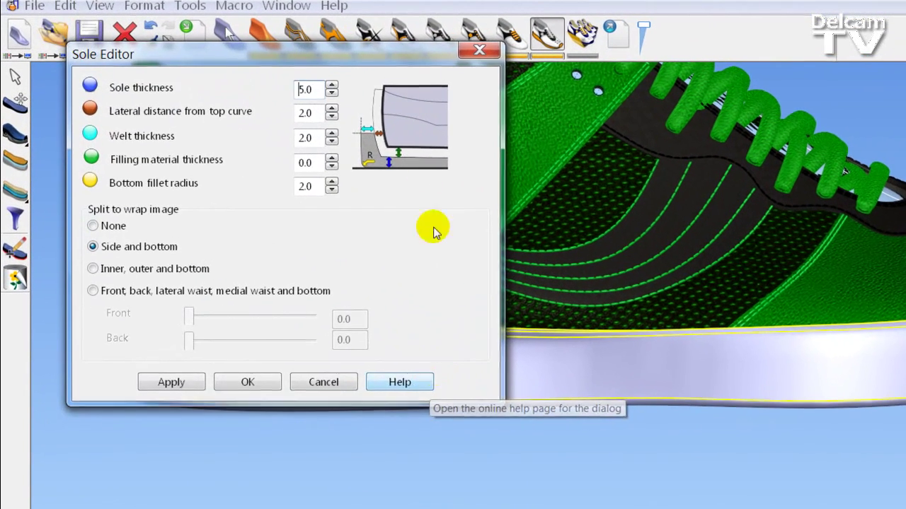
left_click_drag(239, 61, 232, 120)
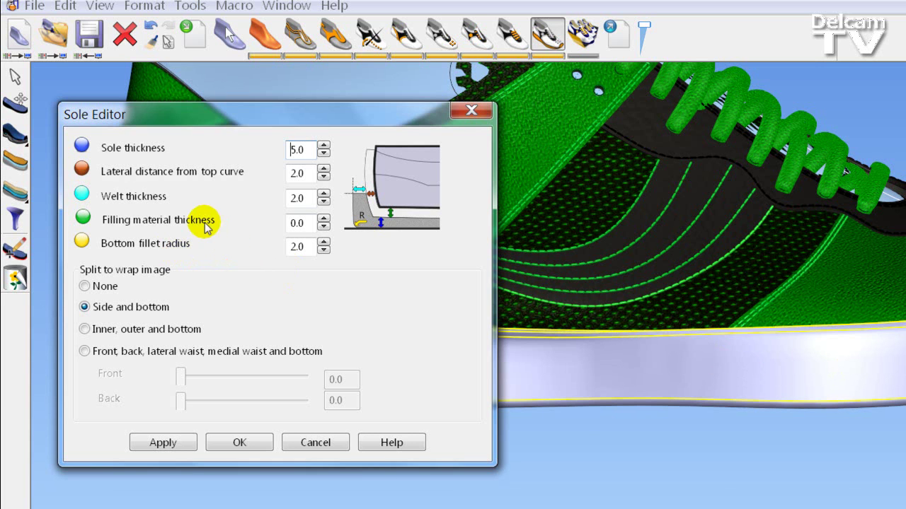
left_click(324, 194)
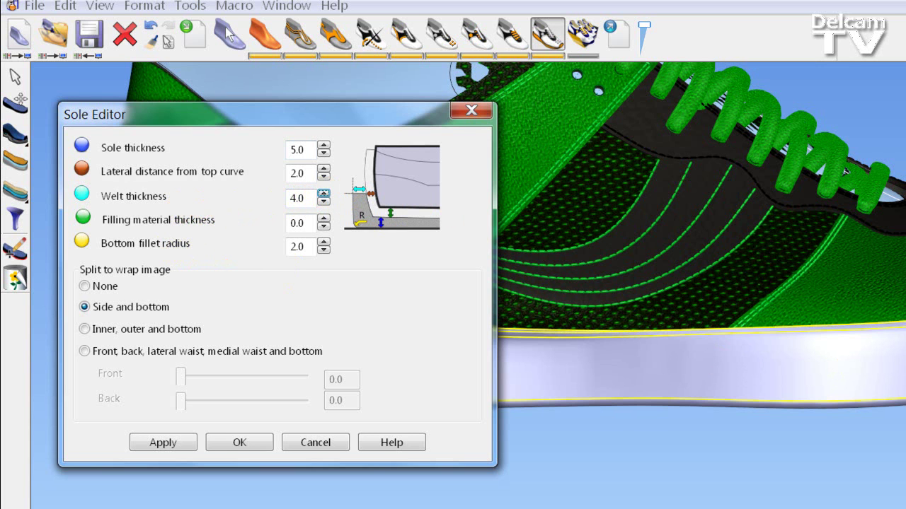
left_click(324, 244)
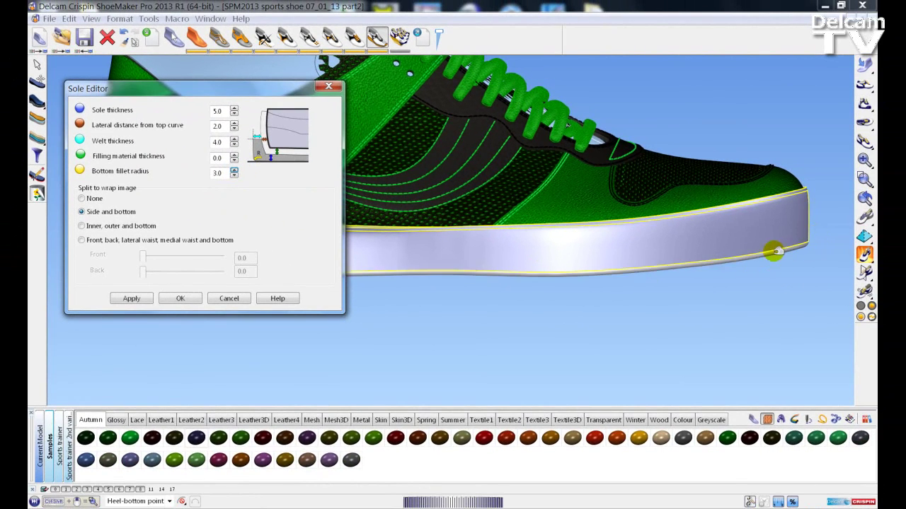
left_click(132, 298)
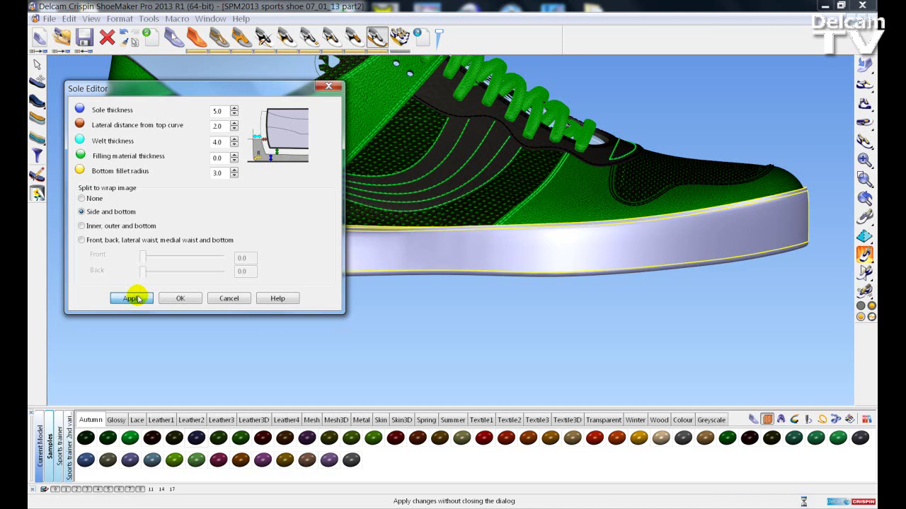
left_click(138, 298)
middle_click_drag(571, 236, 511, 246)
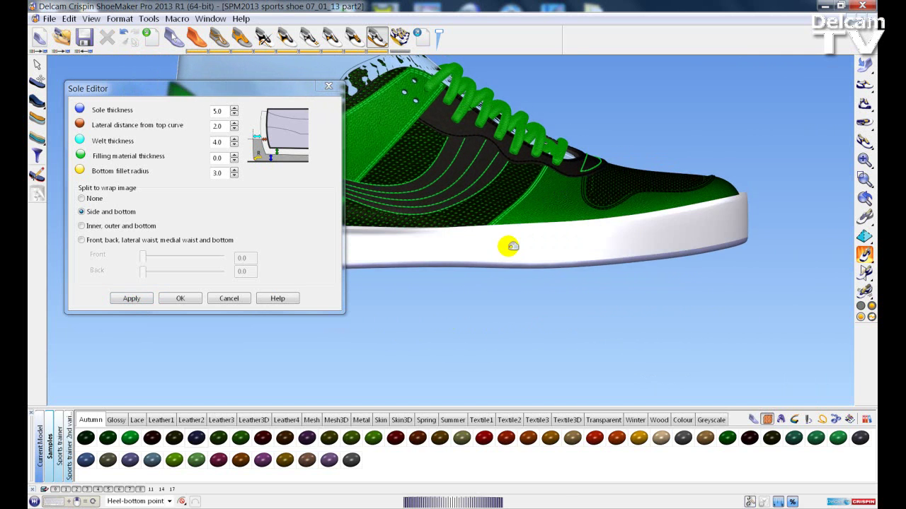
key("Return")
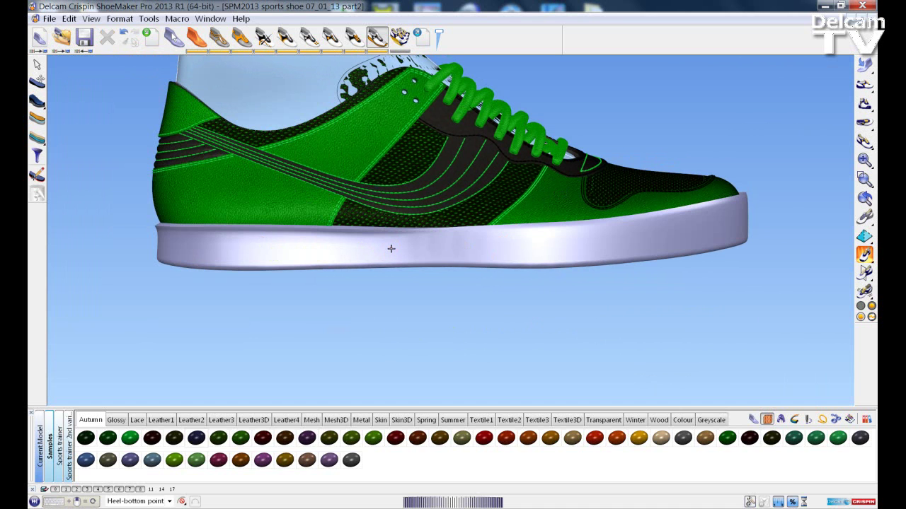
middle_click_drag(390, 248, 429, 315)
Step: Reopen the Sole Editor for the sole and split it for image wrapping into inner, outer and bottom
left_click(493, 257)
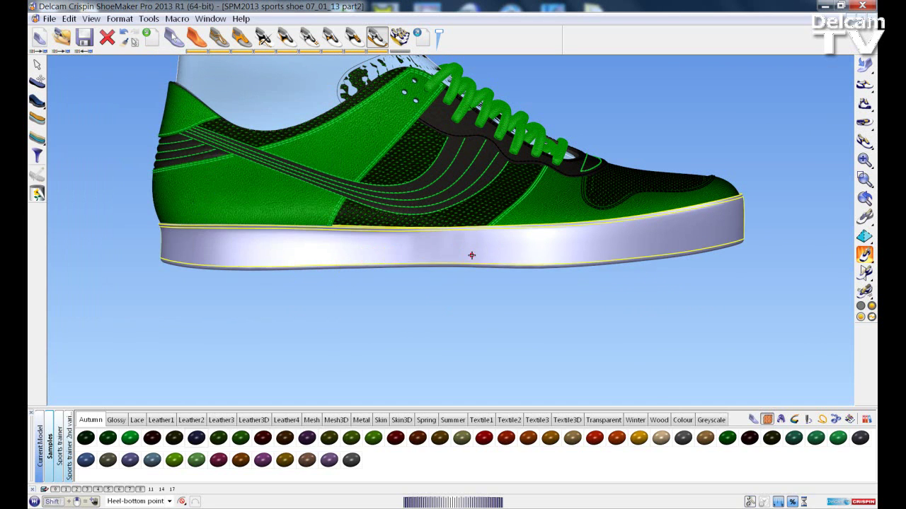
left_click(472, 256)
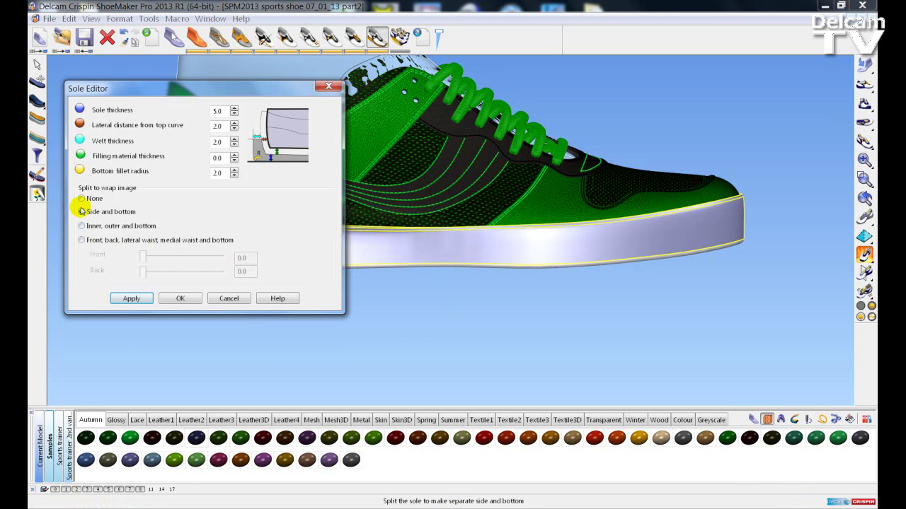
left_click(82, 211)
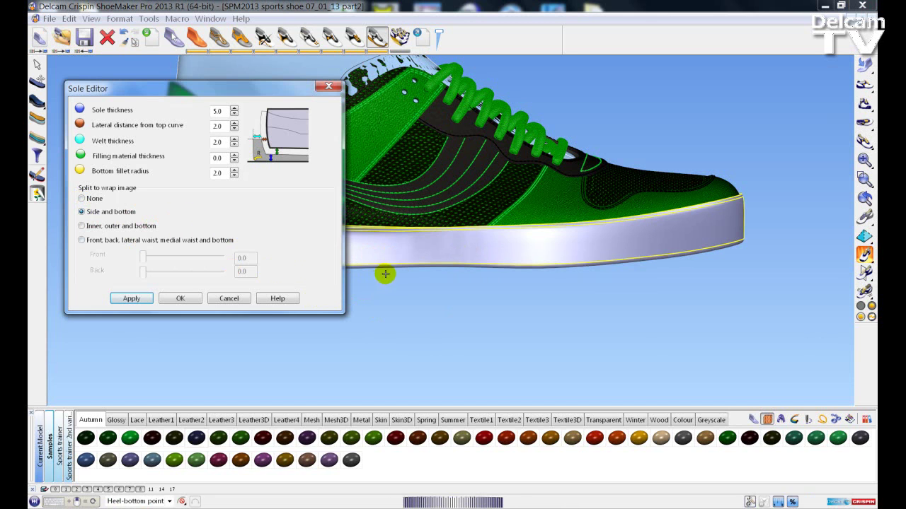
left_click(82, 226)
middle_click_drag(556, 245, 620, 249)
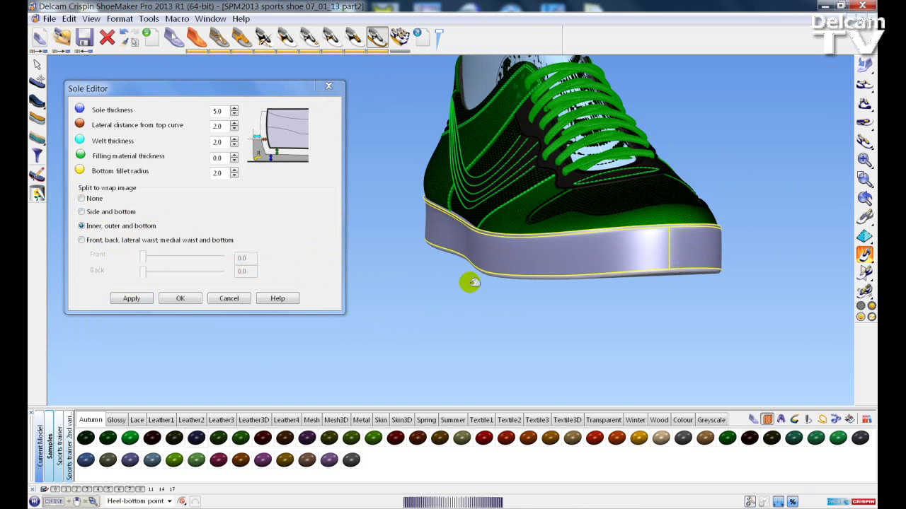
Step: Try splitting the sole into front, back, lateral waist, medial waist and bottom, with Front 27.7 and Back 14.7
left_click(113, 242)
middle_click_drag(356, 228, 498, 241)
middle_click_drag(429, 255, 519, 251)
middle_click_drag(574, 232, 560, 247)
left_click_drag(142, 258, 165, 271)
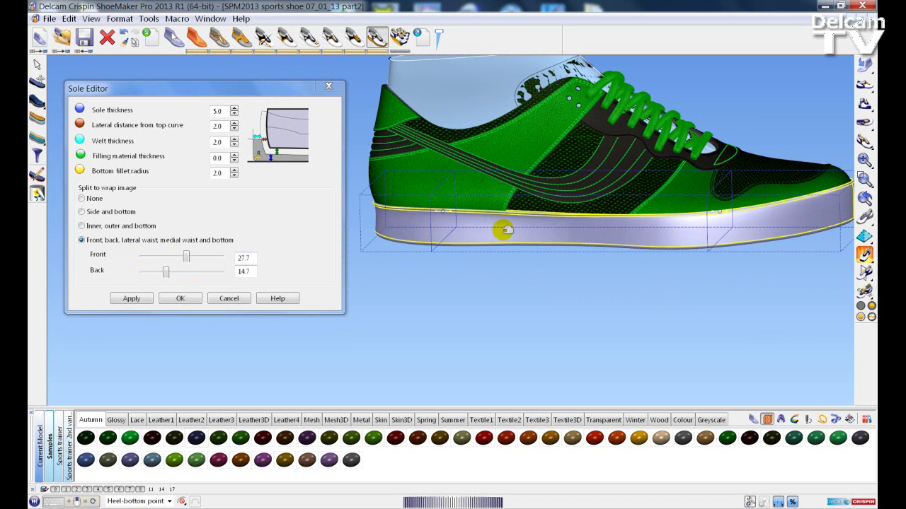
Step: Split the sole into side and bottom for image wrapping, and accept the Sole Editor settings
left_click(82, 213)
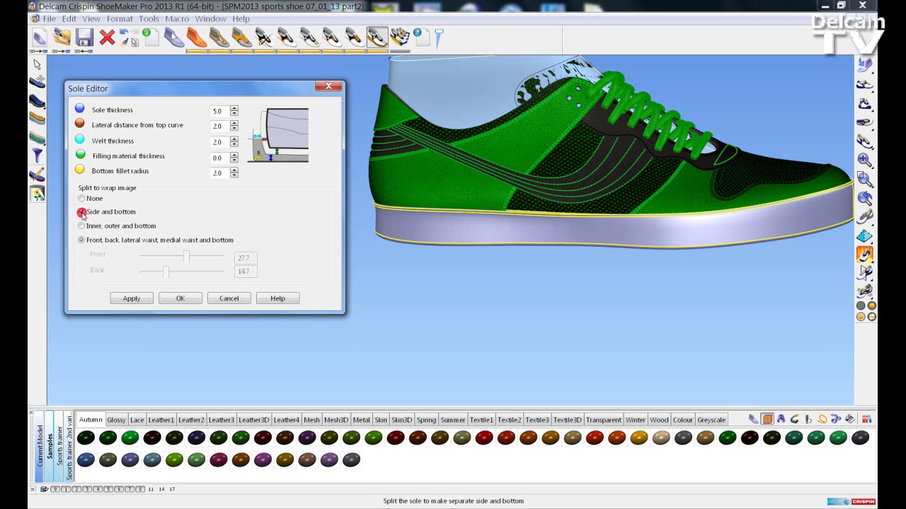
left_click(179, 299)
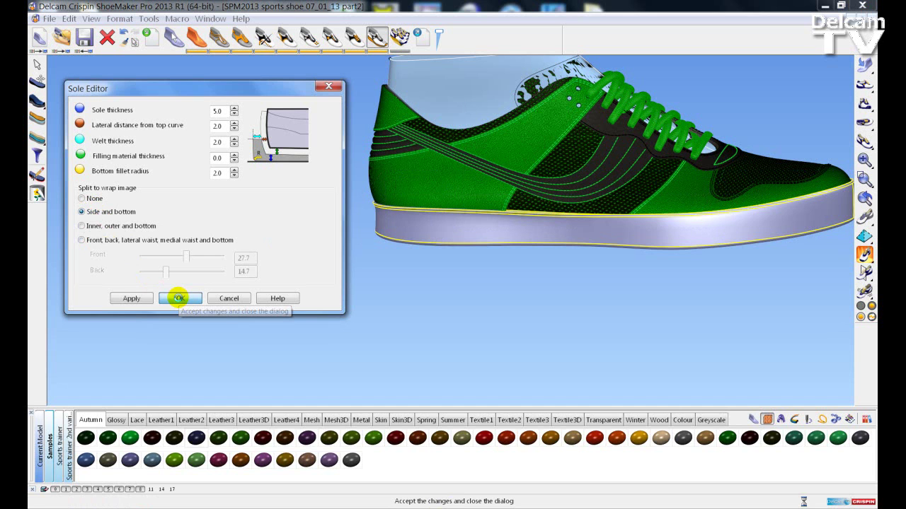
left_click(178, 298)
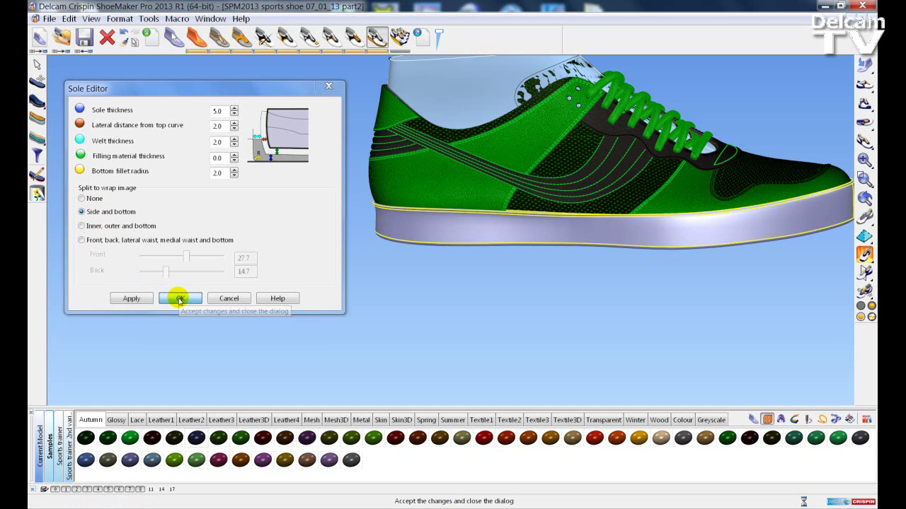
middle_click_drag(470, 255, 364, 295)
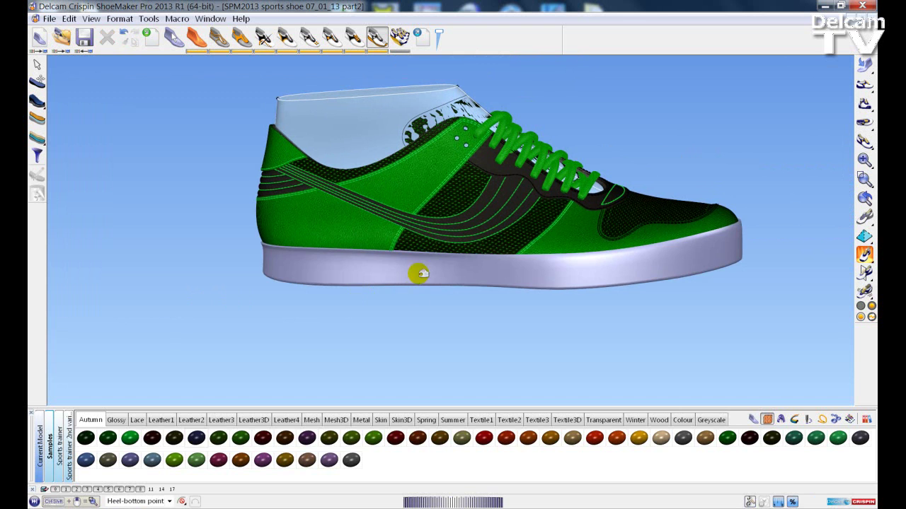
Step: Select the side of the sole and try a red material from the Autumn set on it
left_click(395, 266)
middle_click_drag(389, 318, 416, 323)
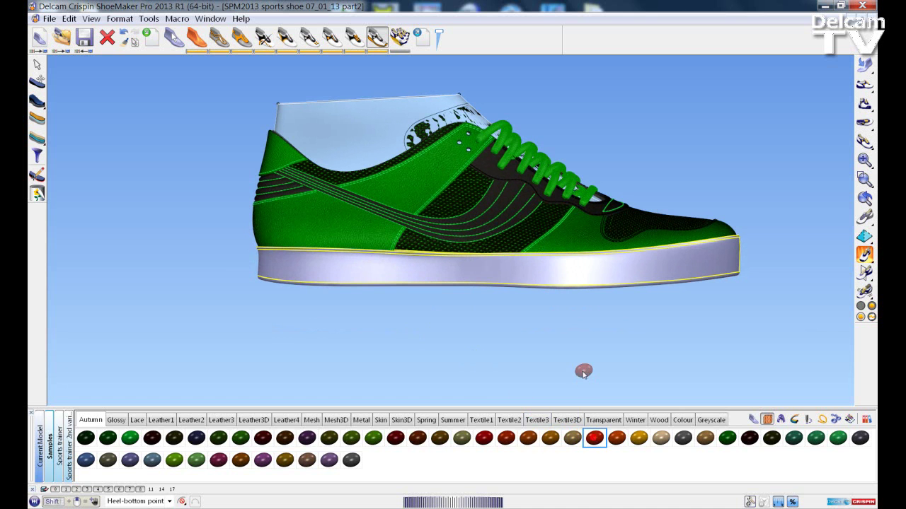
left_click_drag(582, 372, 580, 370)
middle_click_drag(517, 354, 512, 413)
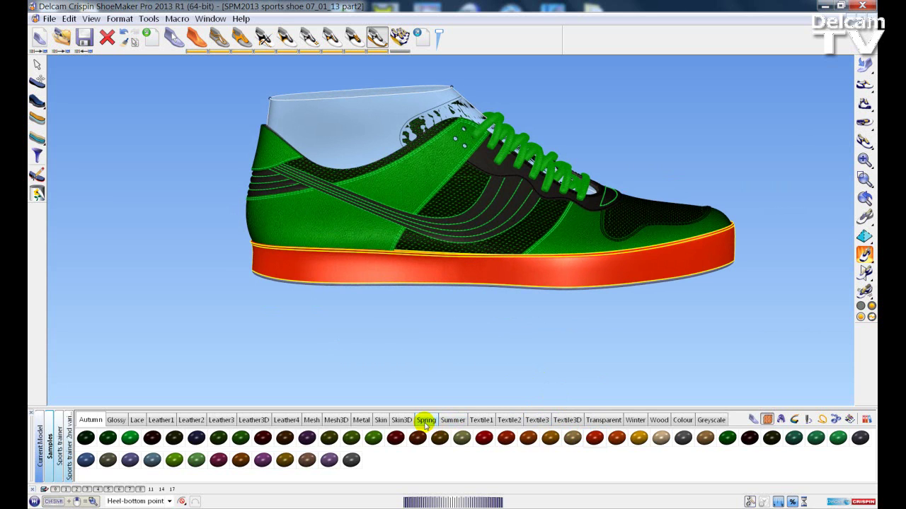
Step: Apply a white material from the Summer set to the side of the sole
left_click(426, 421)
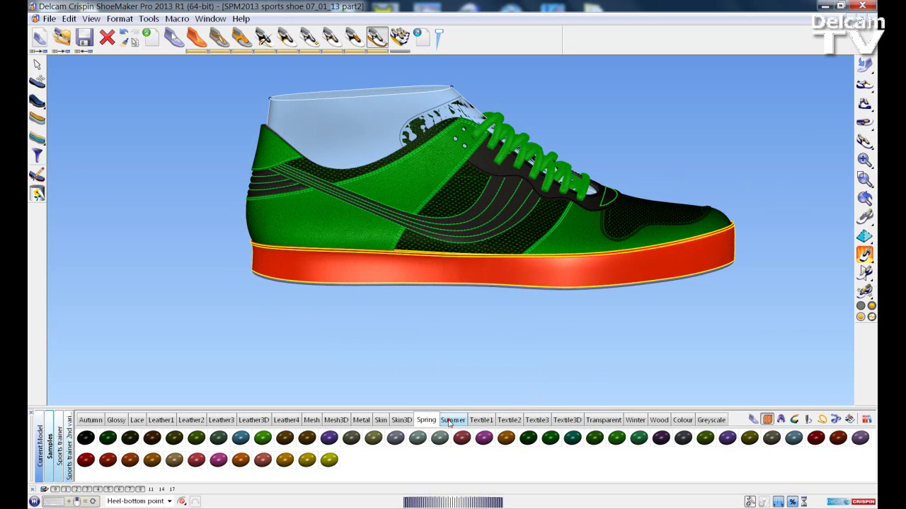
left_click(451, 421)
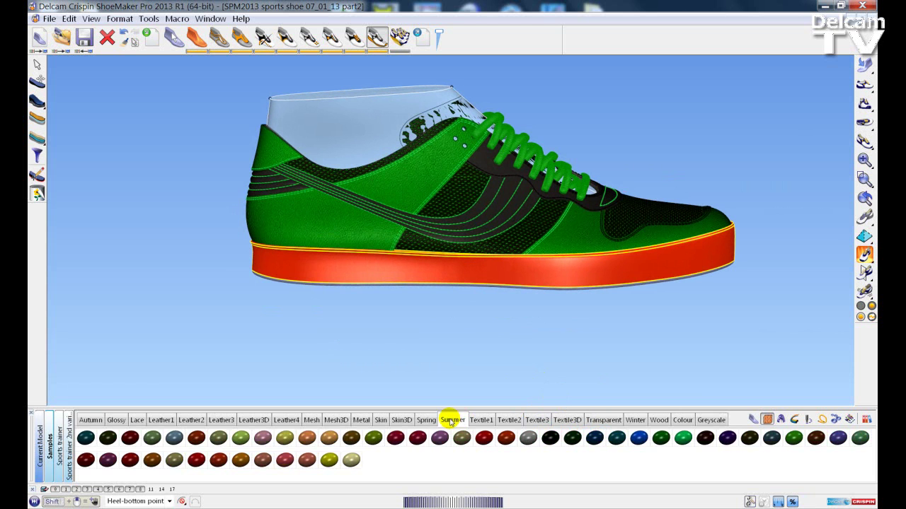
middle_click_drag(478, 364, 453, 346)
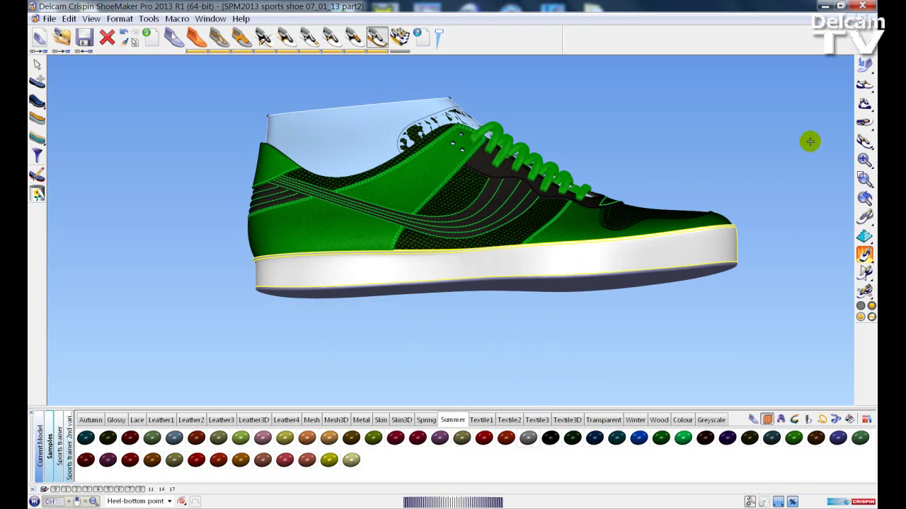
Step: Select the bottom surface of the sole in a bottom view and turn on the image wrapping tools
left_click(863, 123)
left_click(163, 113)
left_click(185, 155)
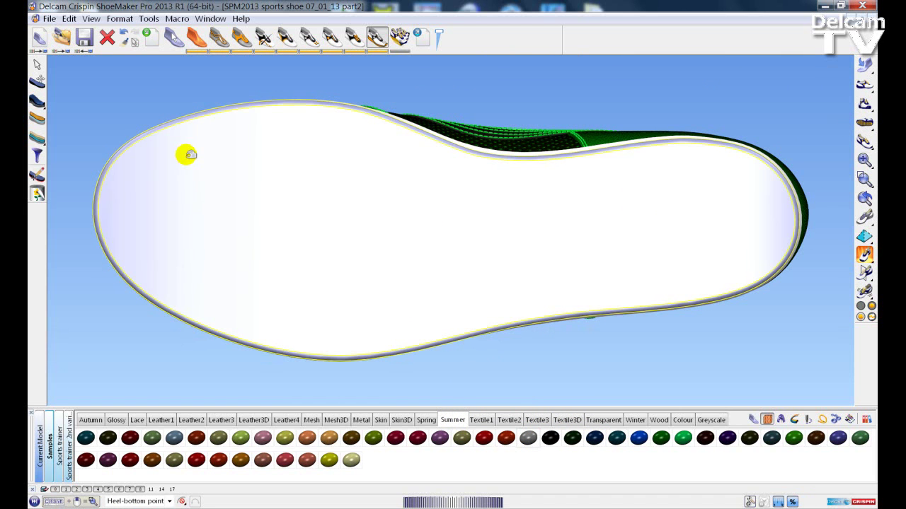
left_click(36, 194)
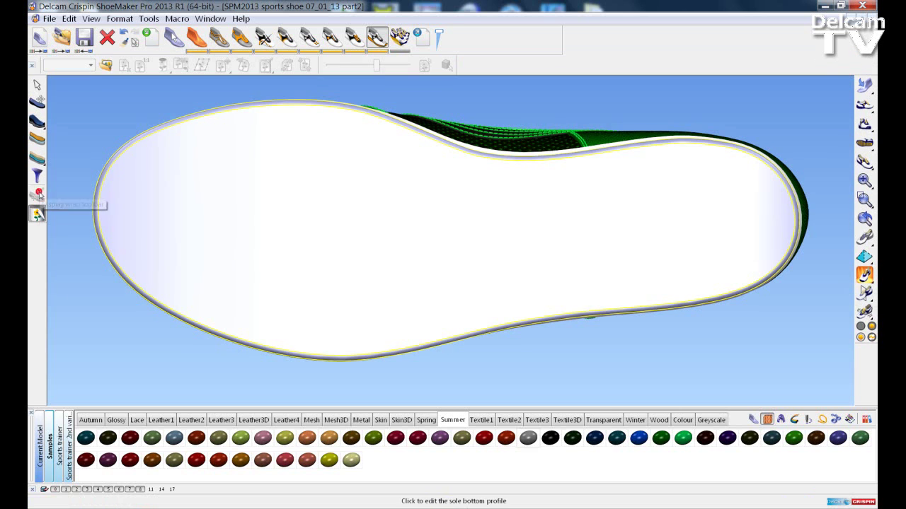
Step: Load the natural sneaker image from the SPM2013 folder inside Demo Data in Desktop Stuff
left_click(105, 66)
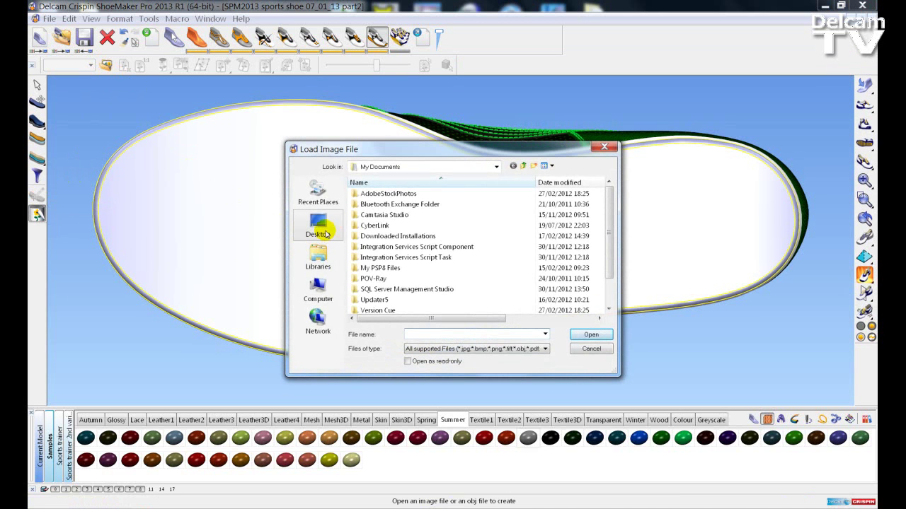
left_click(324, 232)
double_click(400, 253)
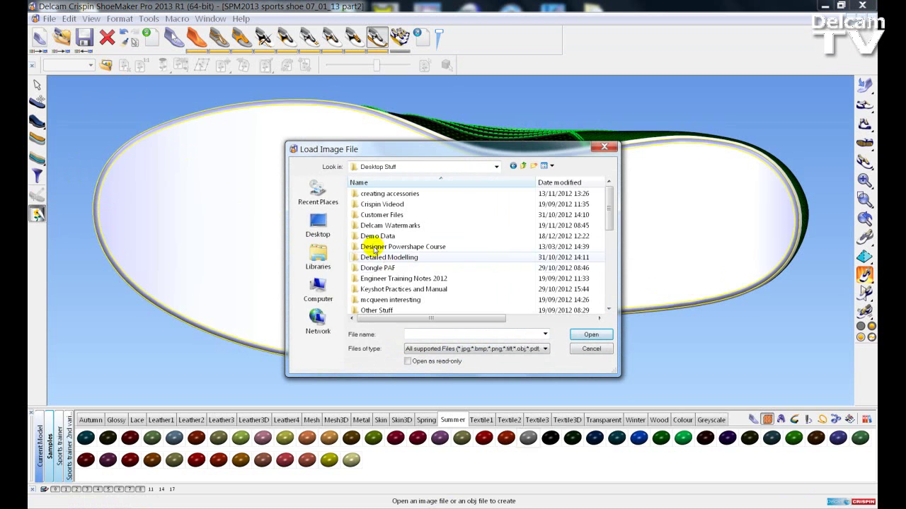
double_click(373, 238)
scroll(370, 251, "down", 3)
double_click(371, 257)
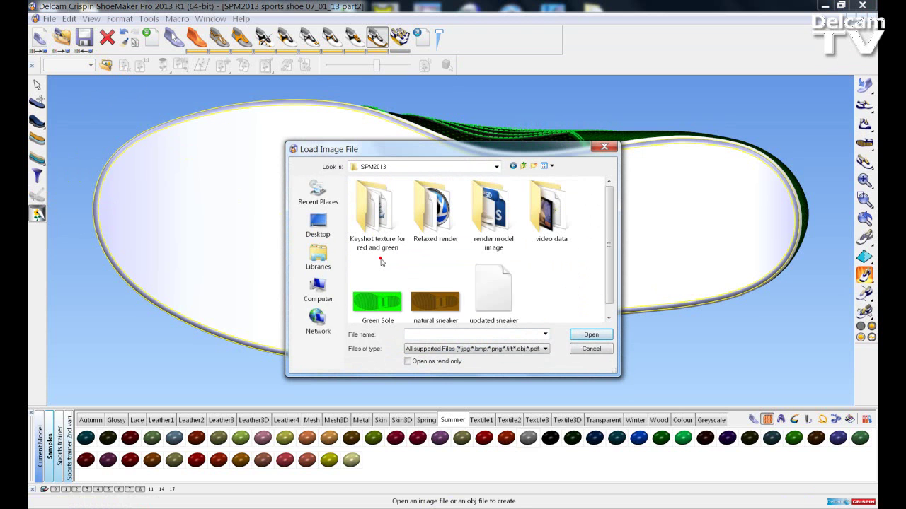
double_click(438, 304)
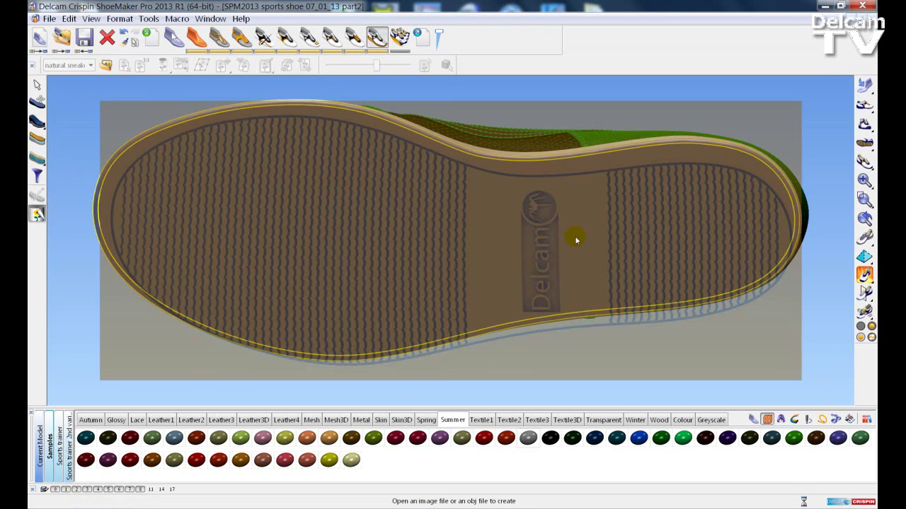
Step: Move, rotate and resize the tread image to fit the sole's bottom outline, and wrap it onto the surface
left_click(576, 241)
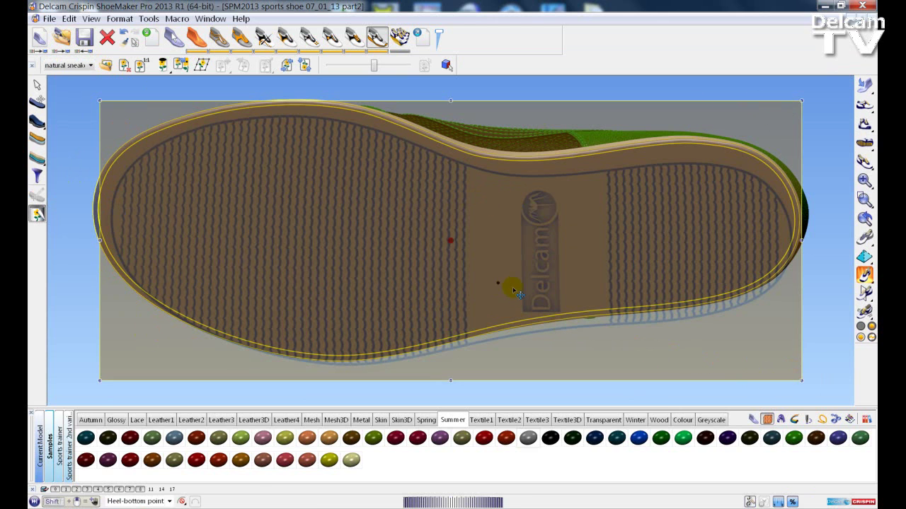
mouse_move(511, 302)
left_mouse_down()
mouse_move(548, 226)
mouse_move(629, 283)
mouse_move(485, 313)
mouse_move(484, 296)
mouse_move(500, 292)
left_mouse_up()
left_click(790, 98)
mouse_move(788, 96)
left_mouse_down()
mouse_move(757, 100)
mouse_move(804, 97)
mouse_move(809, 87)
mouse_move(805, 97)
left_mouse_up()
left_click_drag(357, 234, 359, 224)
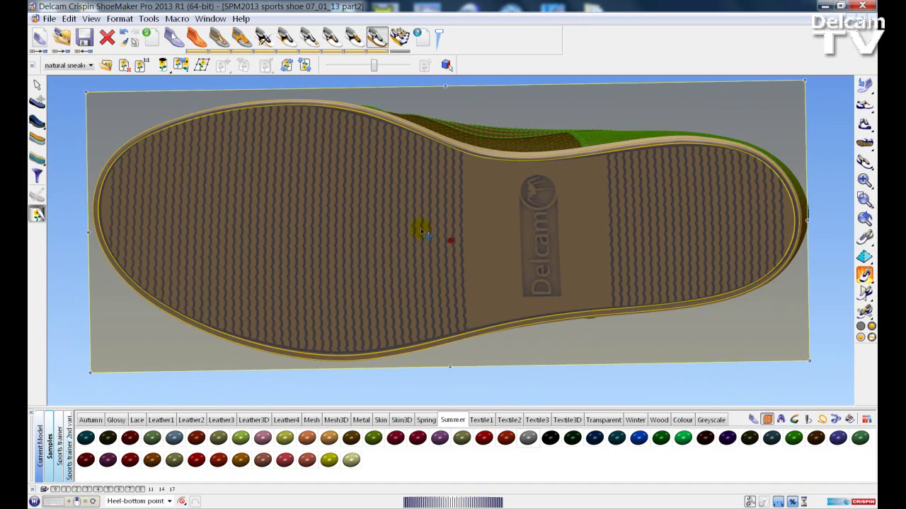
left_click(162, 65)
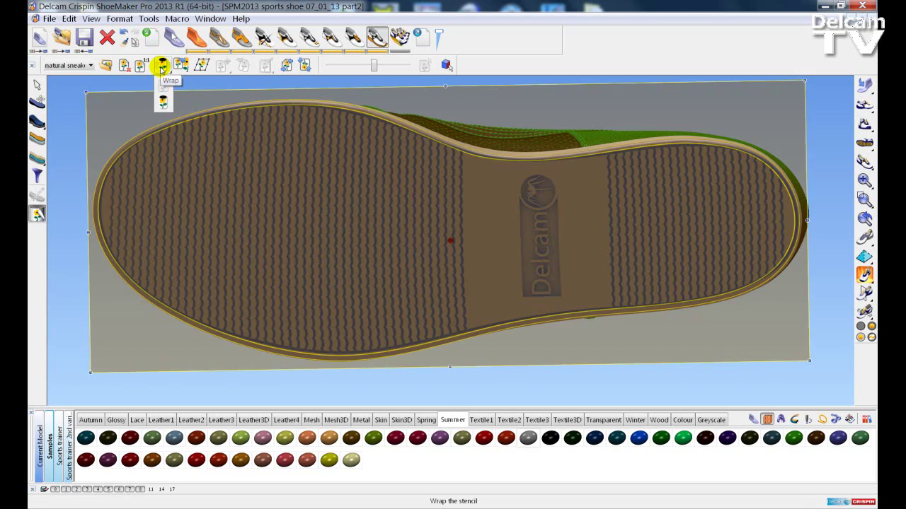
left_click(162, 68)
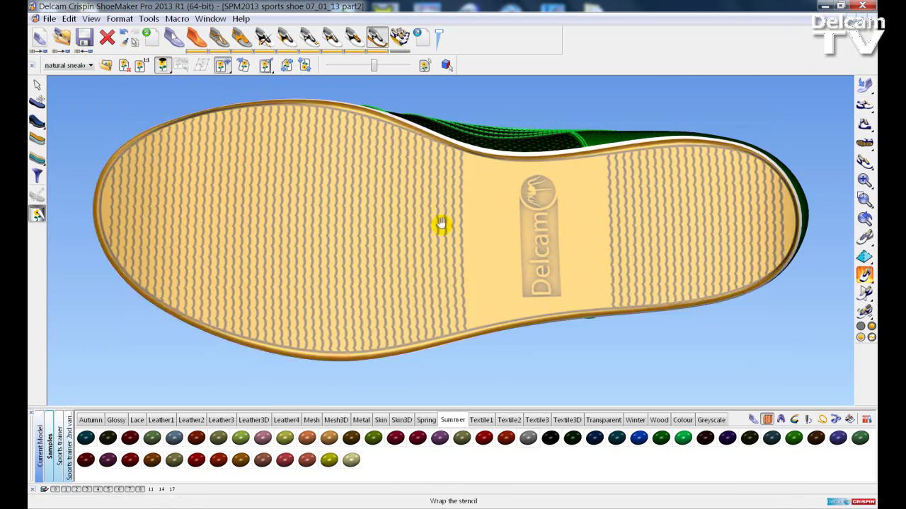
Step: Hide the last inside the shoe to show the finished shoe from its side
middle_click_drag(439, 213, 454, 307)
middle_click_drag(399, 265, 417, 342)
middle_click_drag(320, 211, 373, 274)
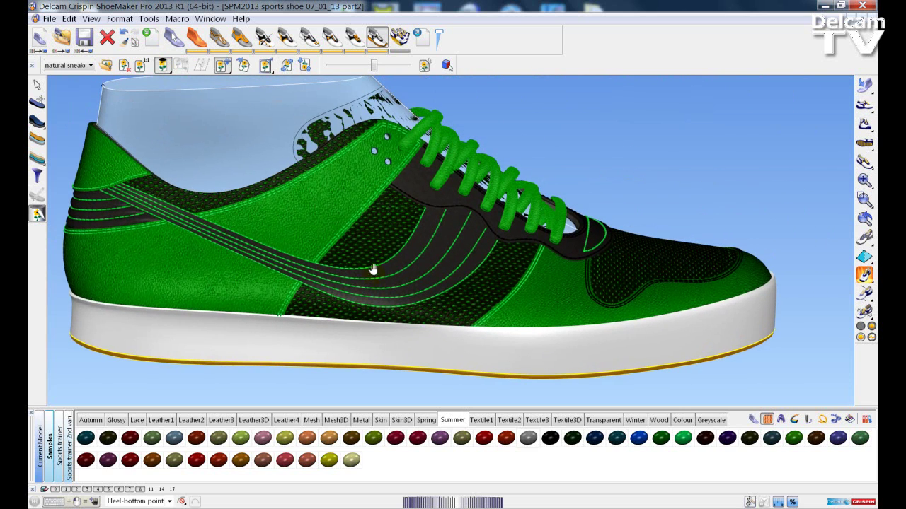
left_click(196, 38)
middle_click_drag(397, 221, 347, 305)
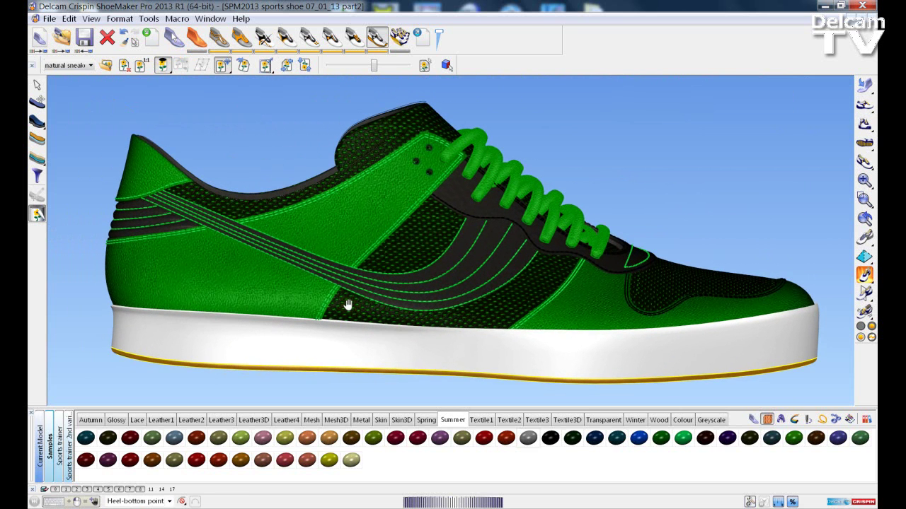